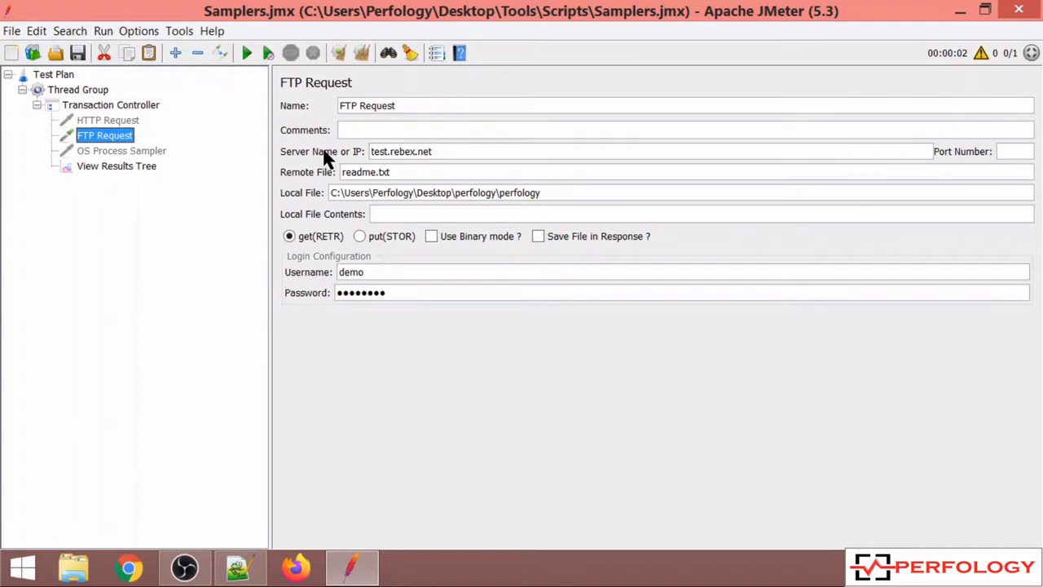
- Copy the FTP request's server name and open ftp://test.rebex.net in Chrome
drag(438, 152, 354, 140)
key(ctrl+c)
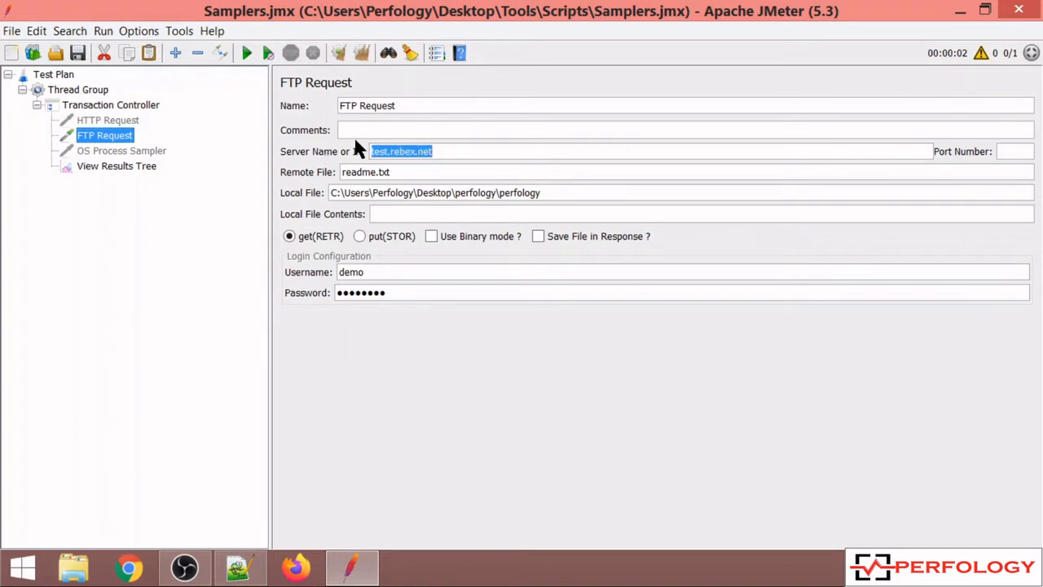
click(130, 571)
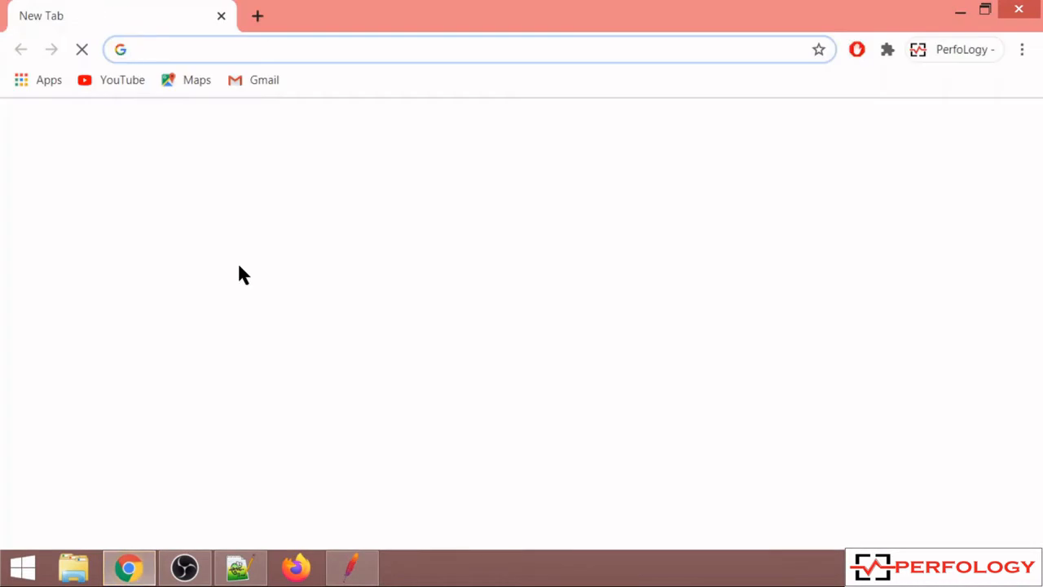
key(ctrl+v)
key(Return)
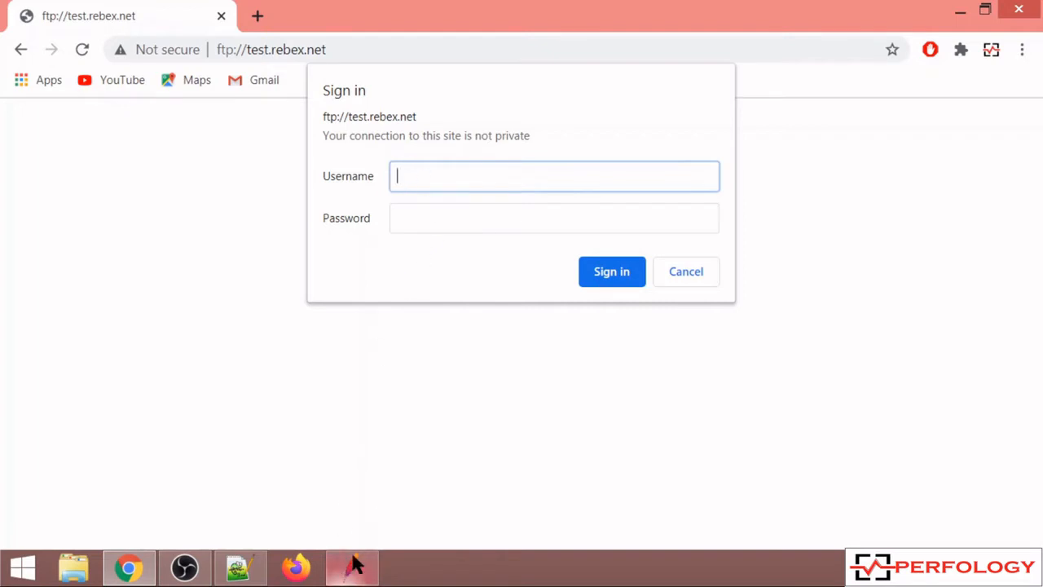
- Sign in to the FTP server with the username demo and the account password
text(demo)
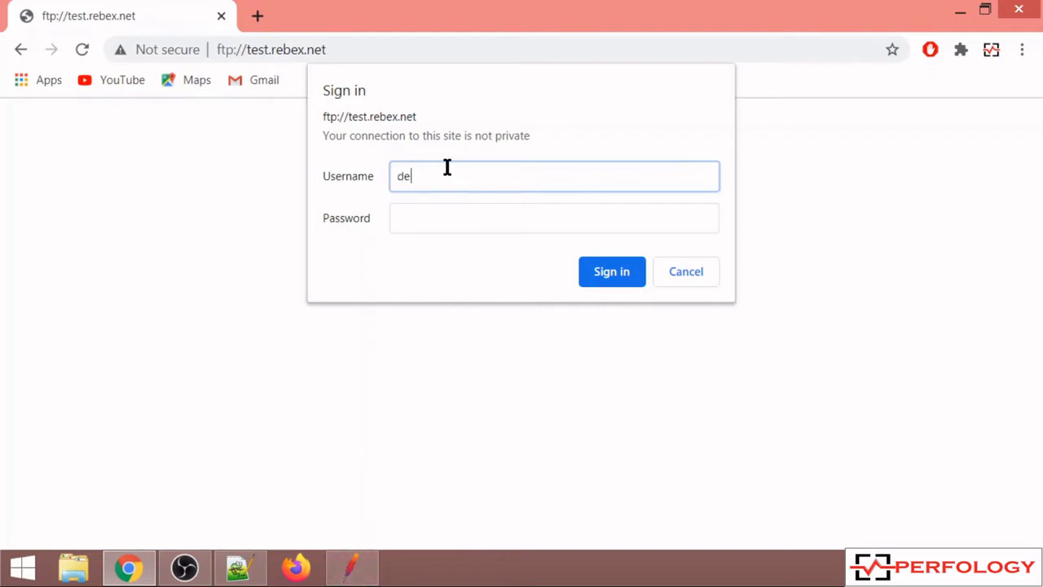
click(427, 213)
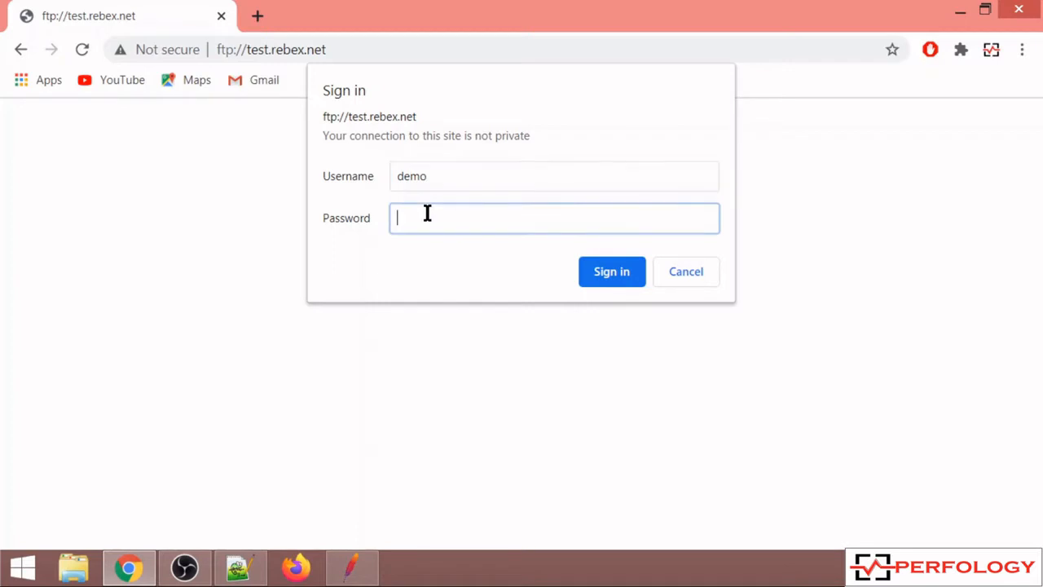
text(password)
click(622, 281)
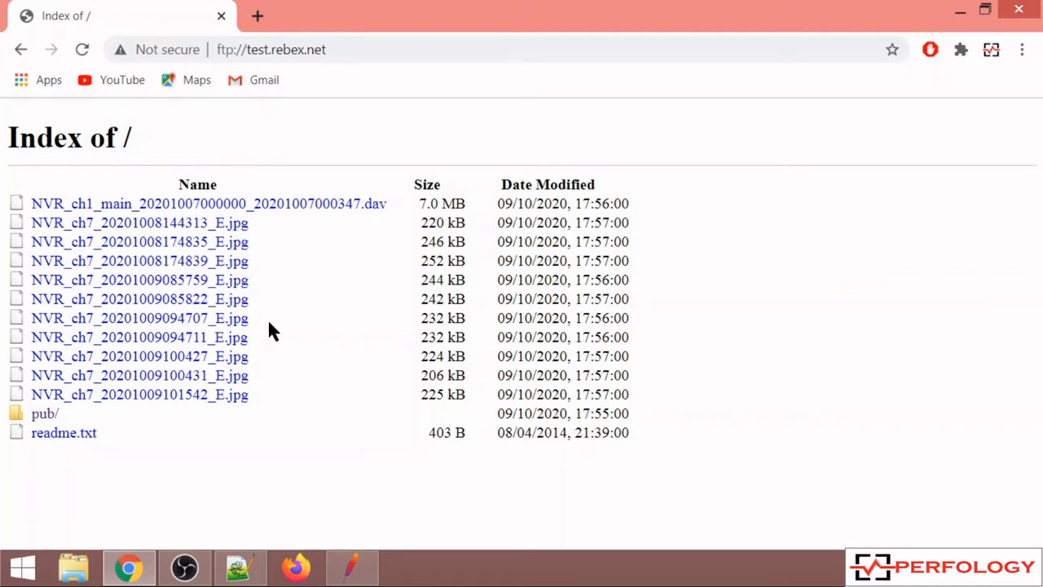
- Return to JMeter and compare the FTP request's Remote File and Local File settings with the server's file listing in Chrome
click(352, 568)
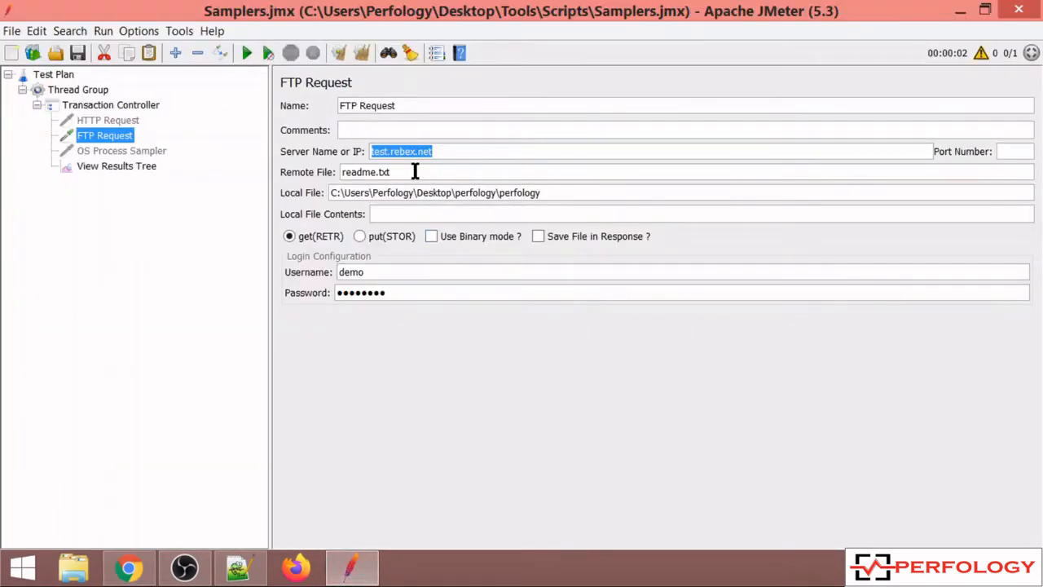
drag(405, 170, 345, 171)
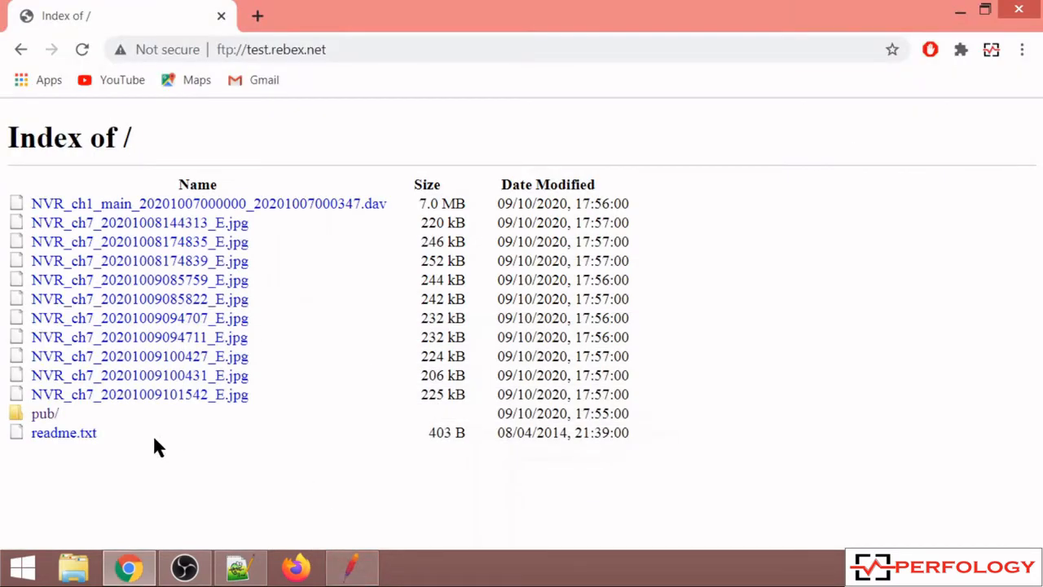
drag(113, 434, 36, 435)
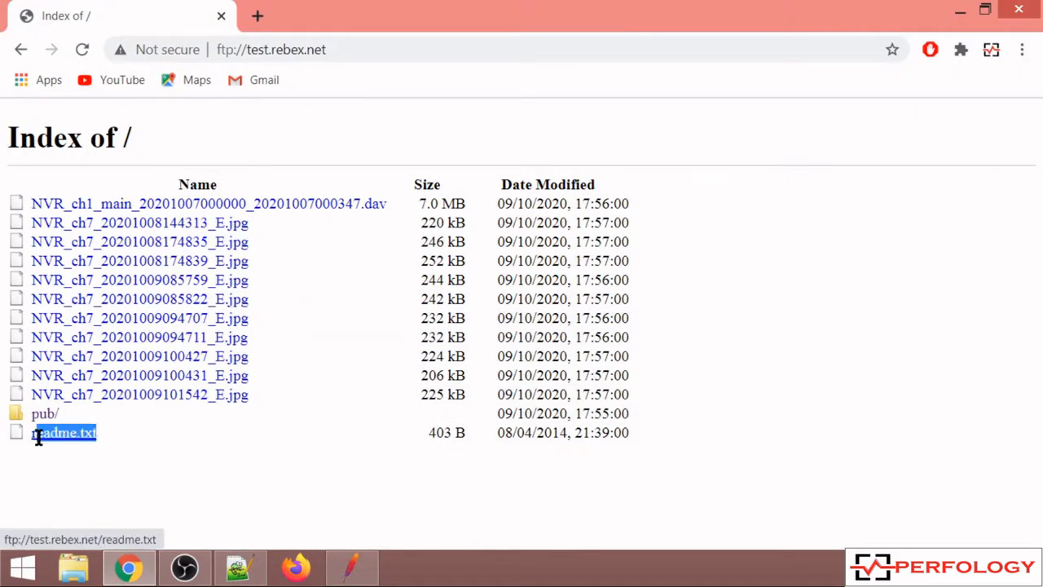
click(358, 571)
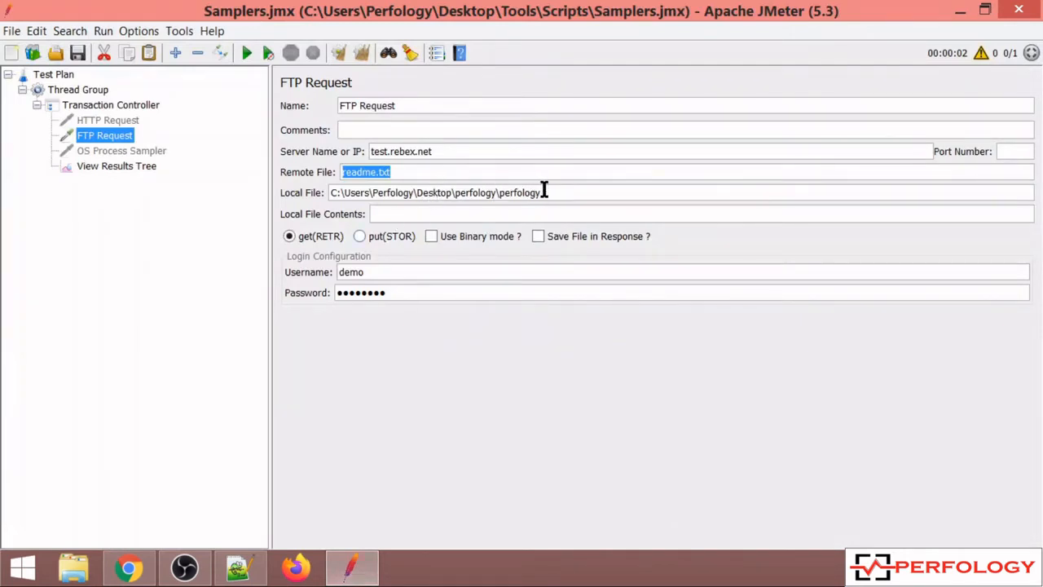
drag(544, 192, 319, 193)
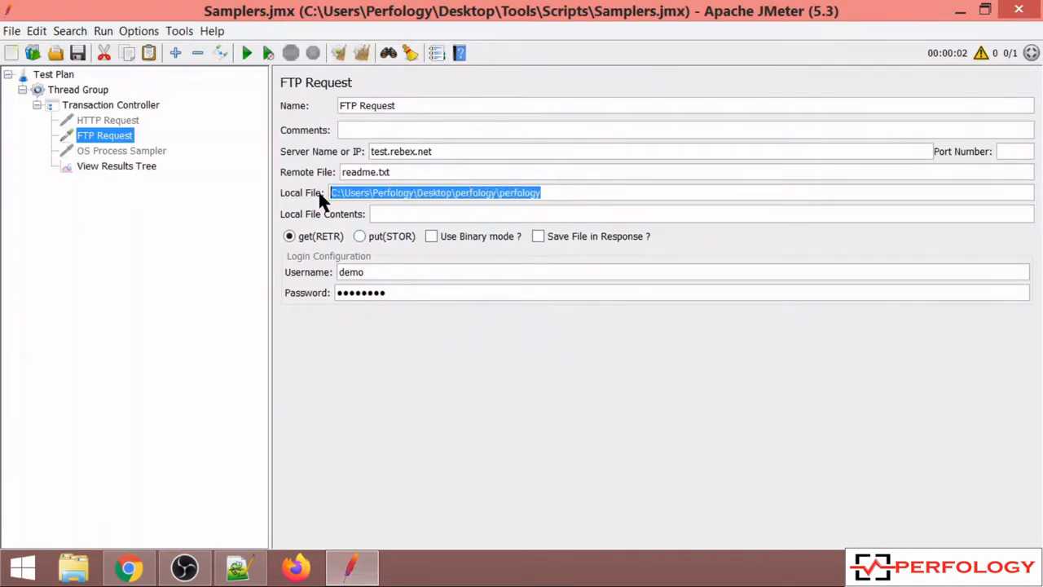
click(401, 172)
drag(401, 171, 342, 172)
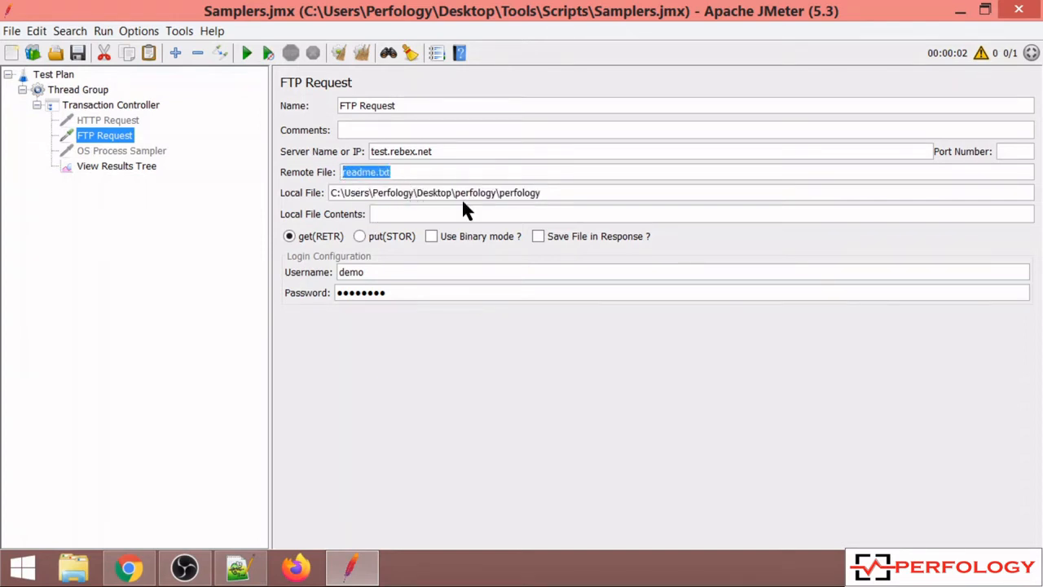
drag(540, 193, 324, 193)
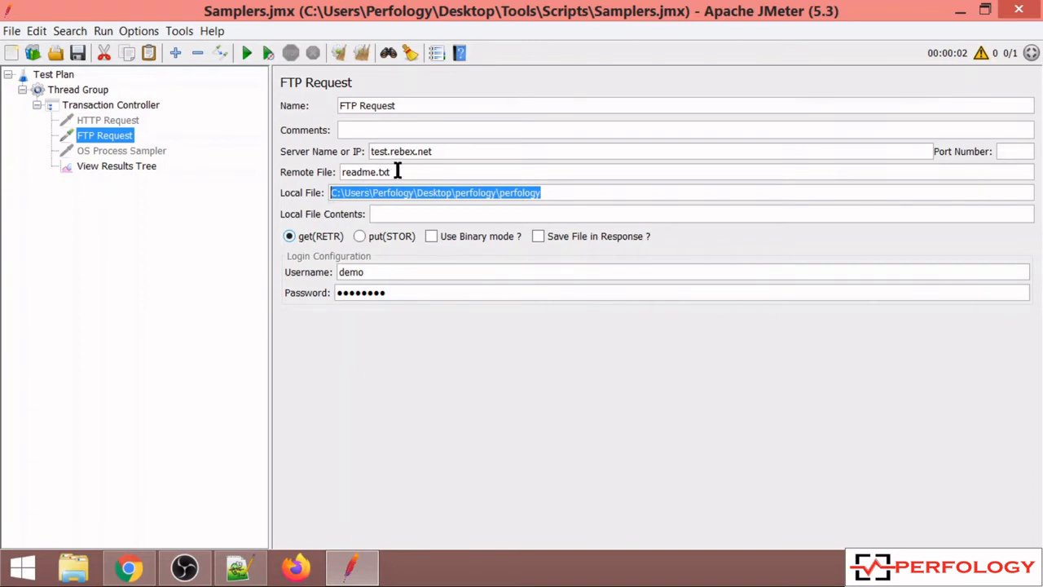
drag(397, 171, 337, 171)
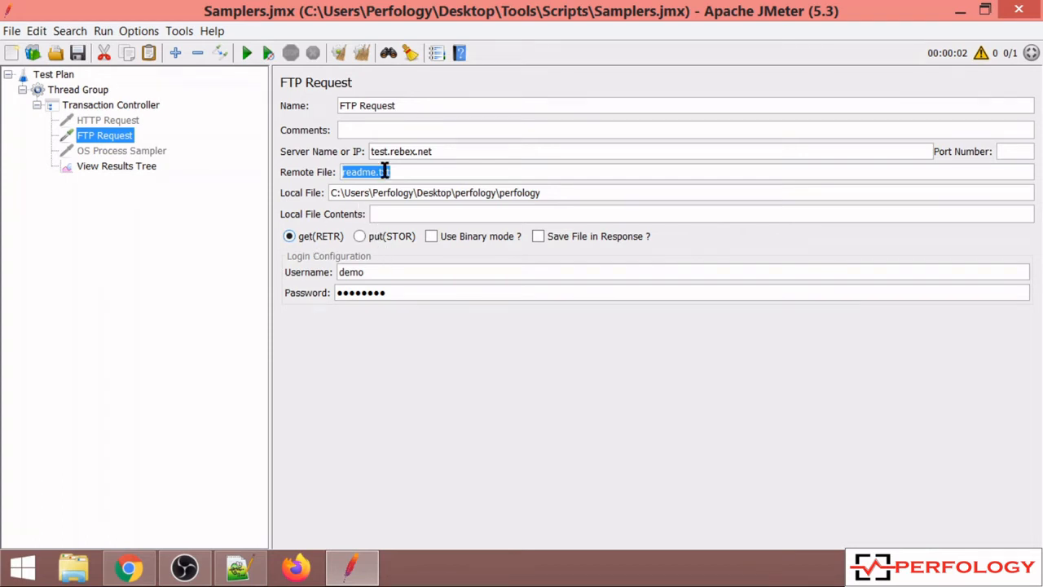
- Review the FTP request's get and put transfer options, login configuration, server name and remote file
click(359, 236)
click(290, 236)
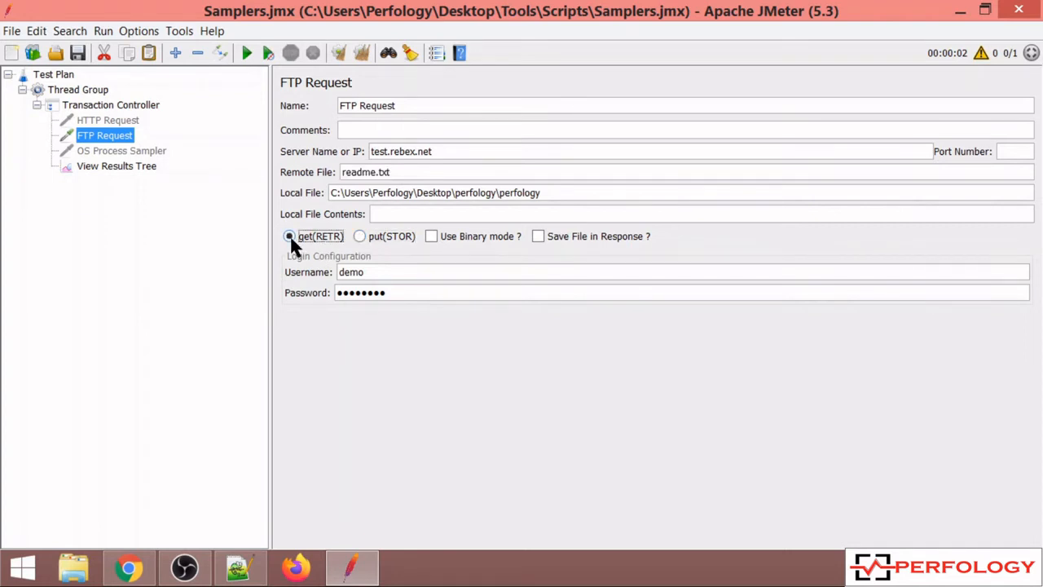
click(374, 272)
drag(374, 271, 328, 270)
click(381, 273)
drag(395, 291, 336, 295)
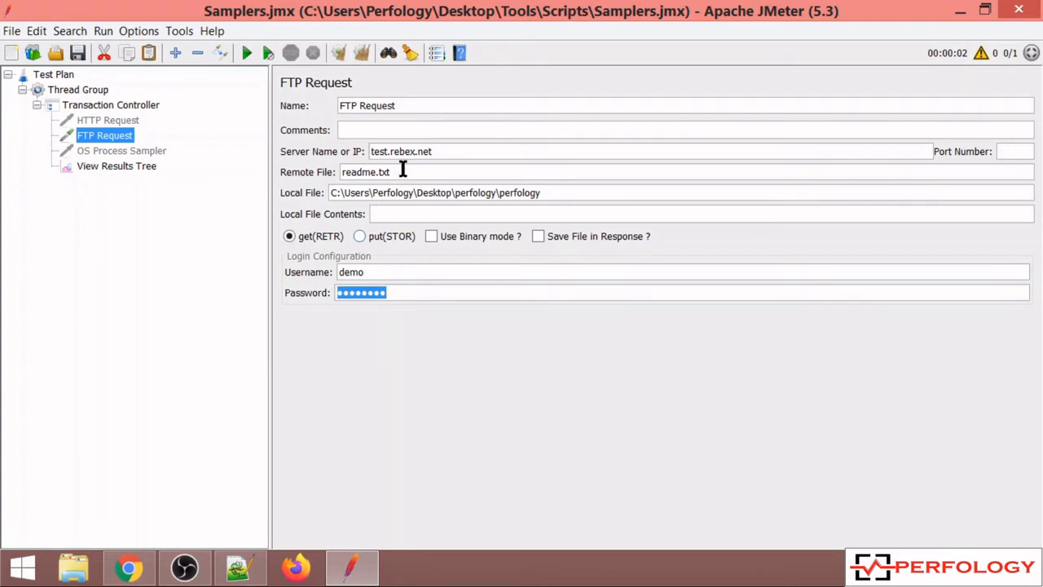
drag(437, 152, 329, 165)
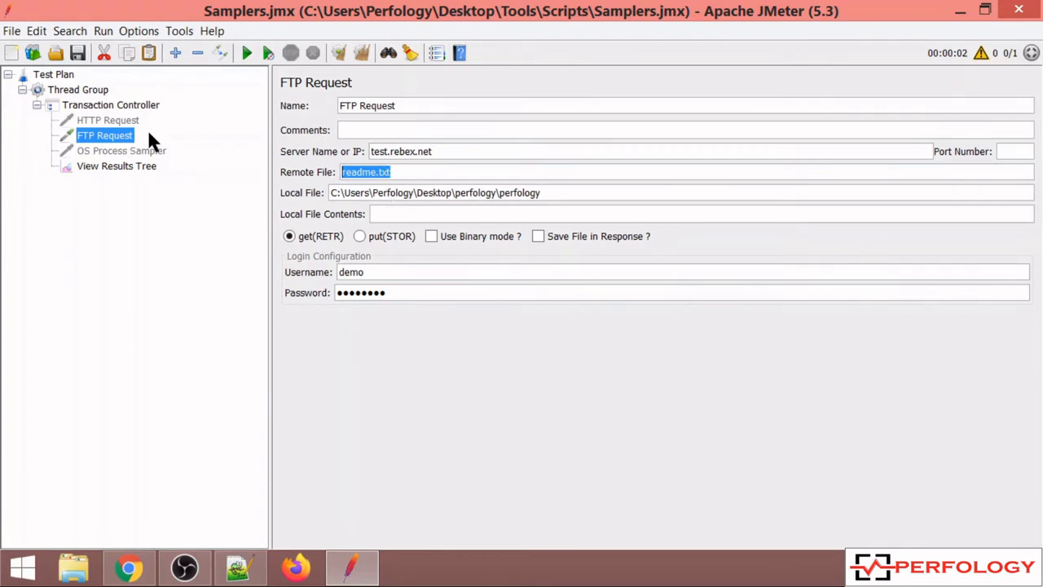
- Open View Results Tree, clear all earlier results and run the test plan
click(142, 165)
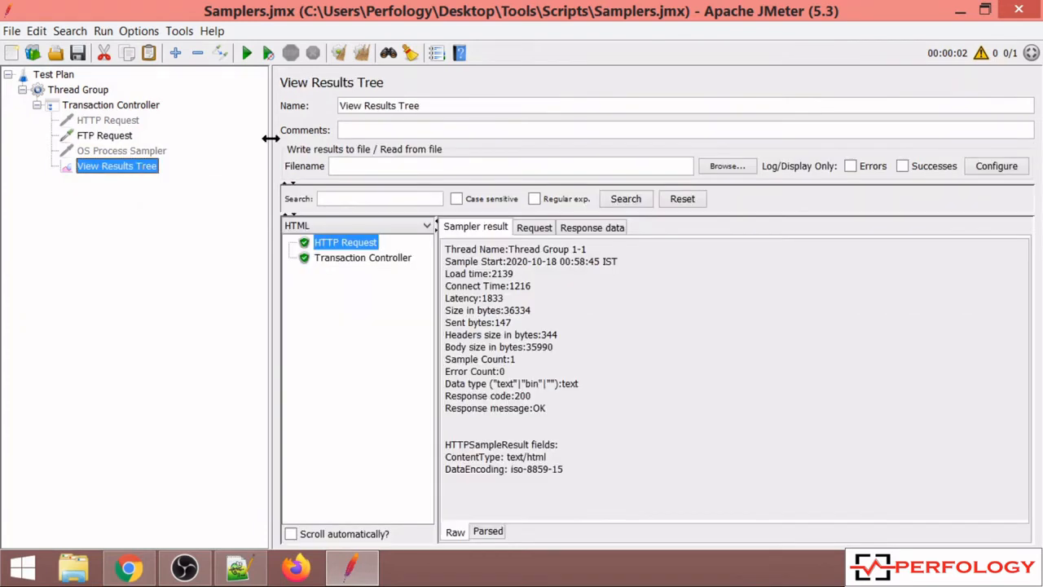
click(361, 51)
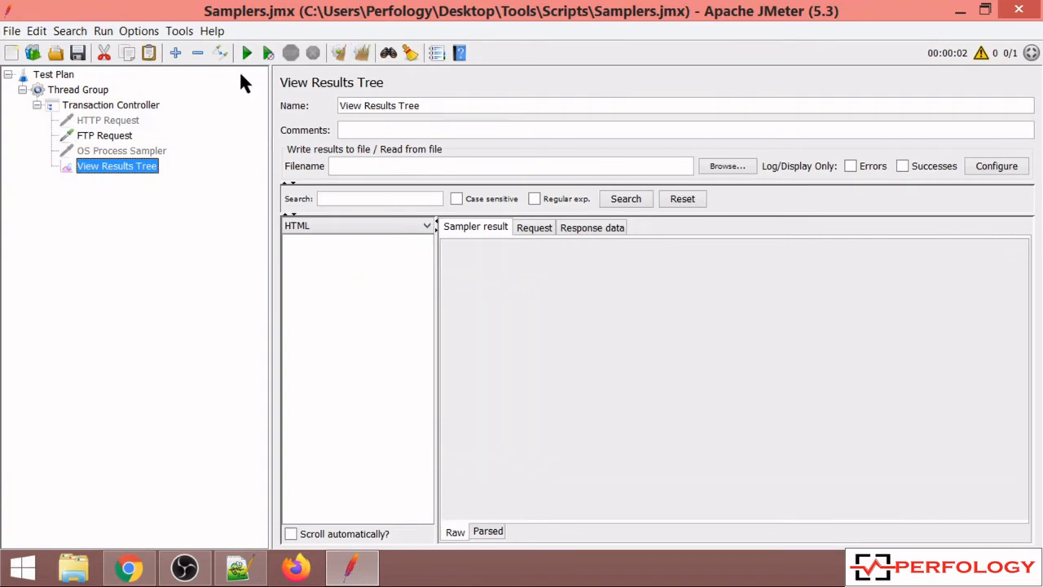
click(245, 52)
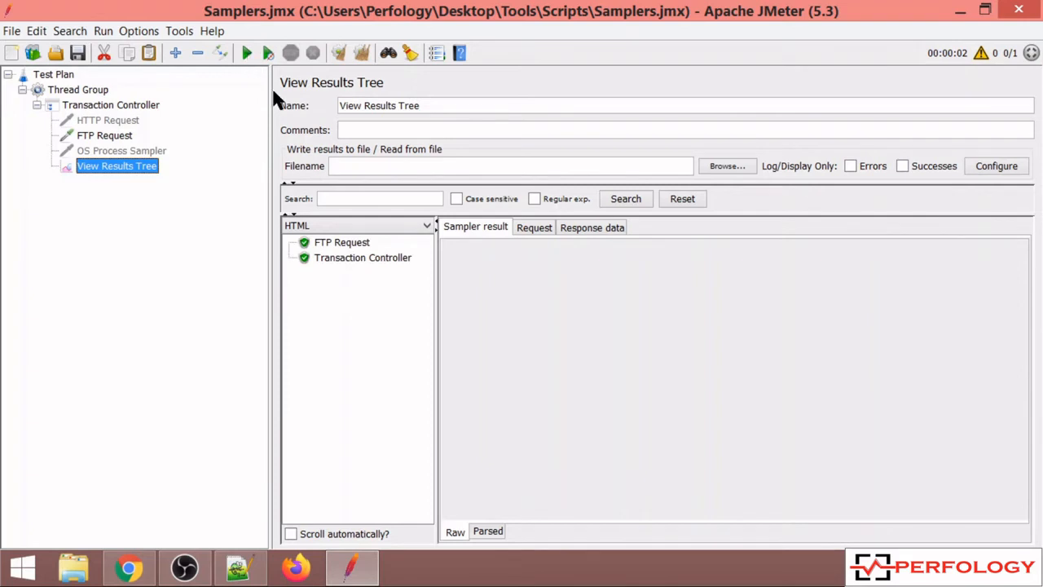
- Inspect the FTP Request's sampler result, response code, request body and response data
click(352, 243)
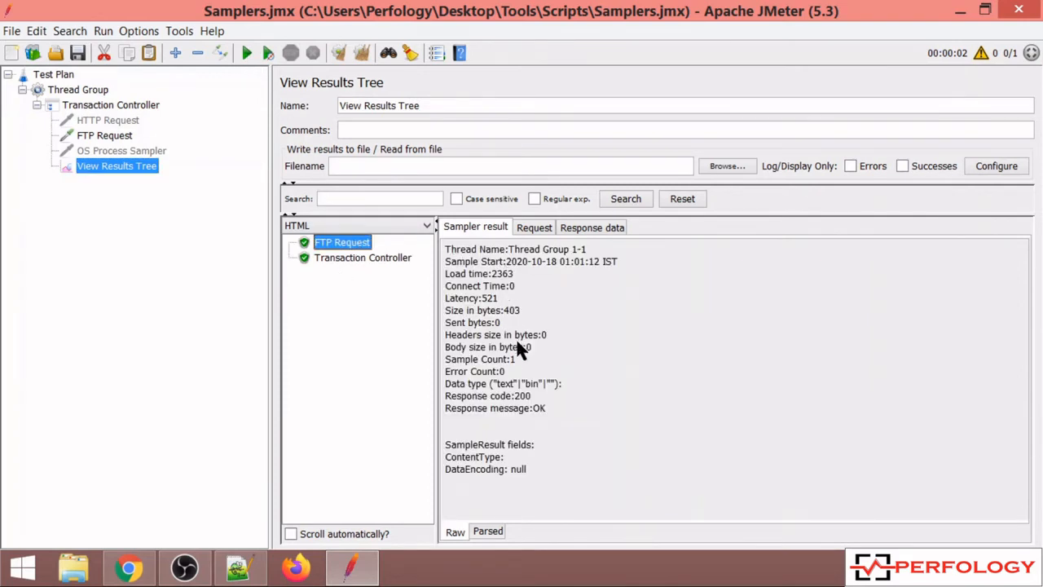
double_click(517, 398)
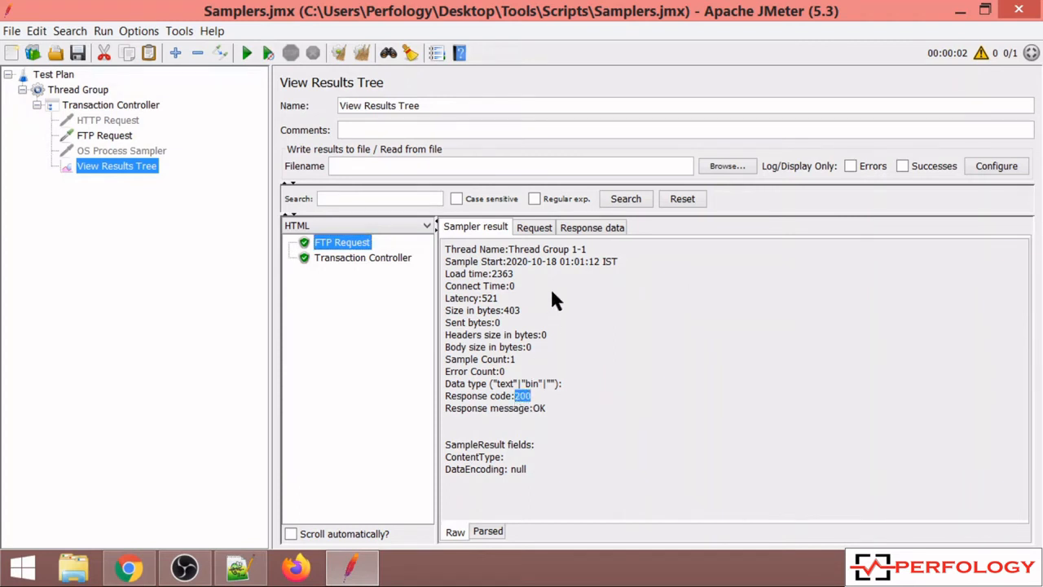
click(535, 228)
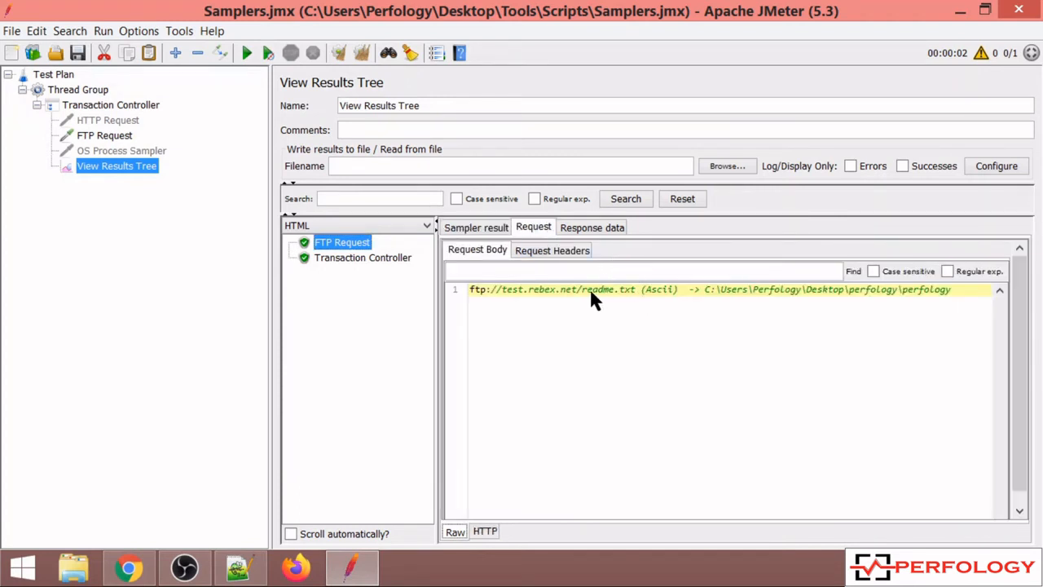
drag(581, 286, 716, 275)
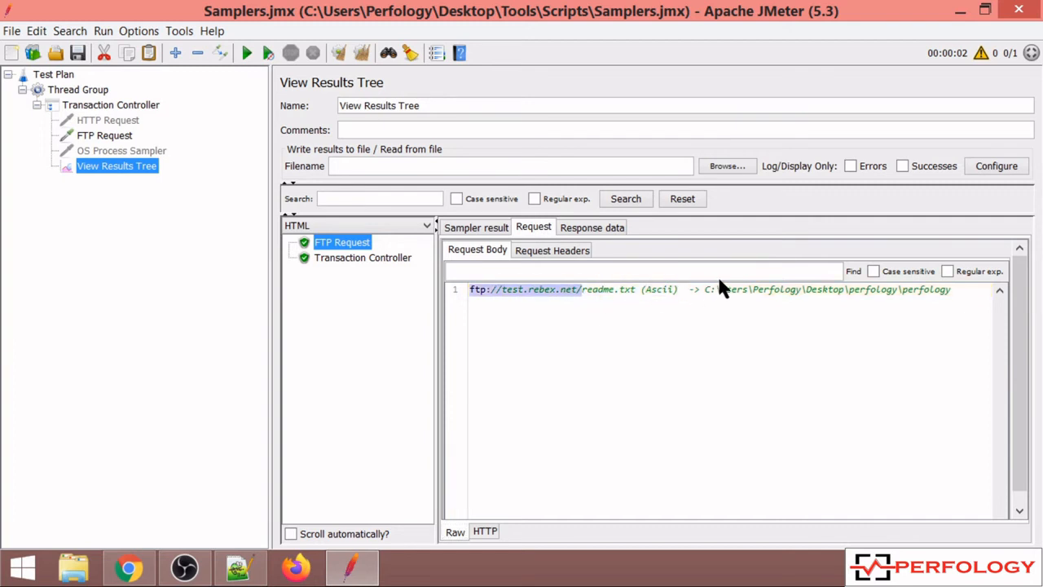
click(614, 230)
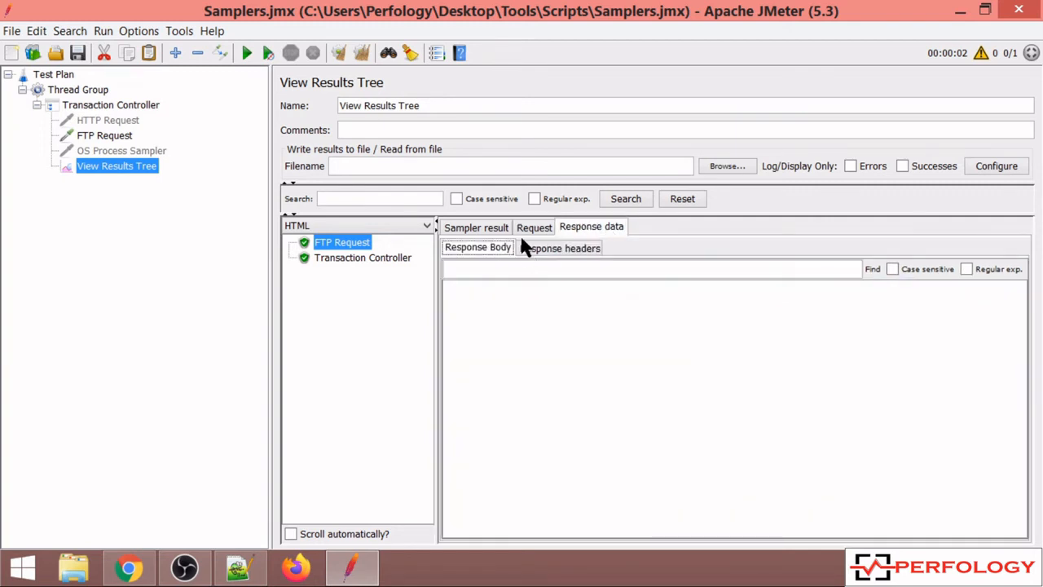
- Copy the folder part of the FTP request's Local File path and open C:\Users\Perfology\Desktop\perfology in File Explorer
click(120, 140)
drag(552, 193, 327, 193)
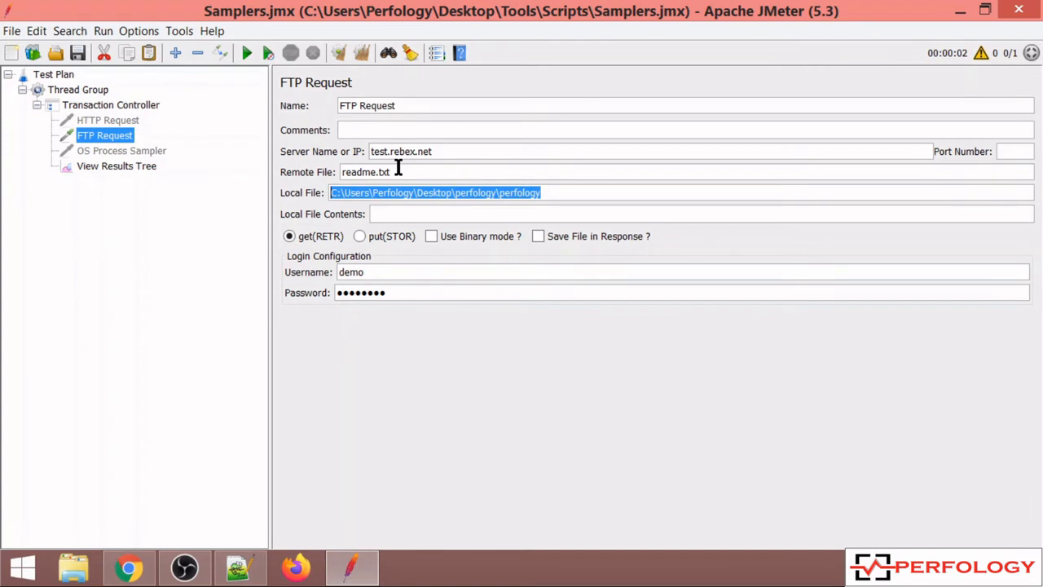
click(500, 193)
key(shift+Home)
key(ctrl+c)
click(75, 570)
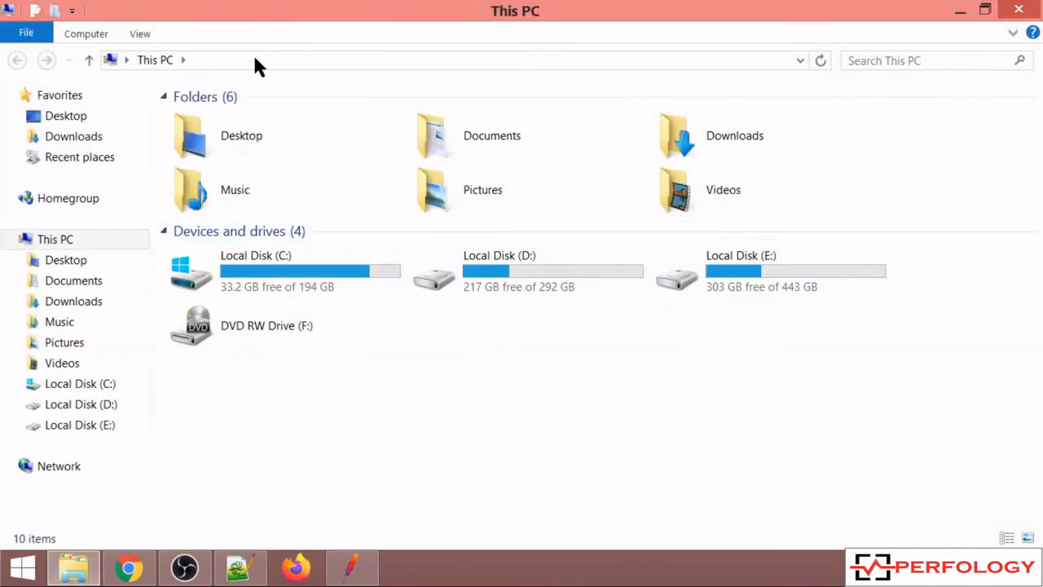
click(255, 60)
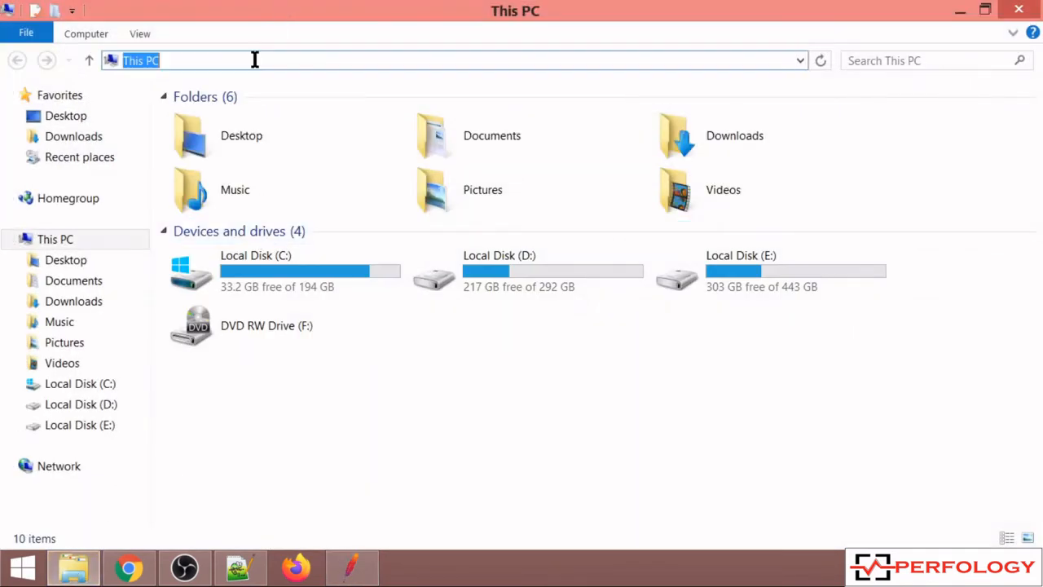
key(ctrl+v)
key(Return)
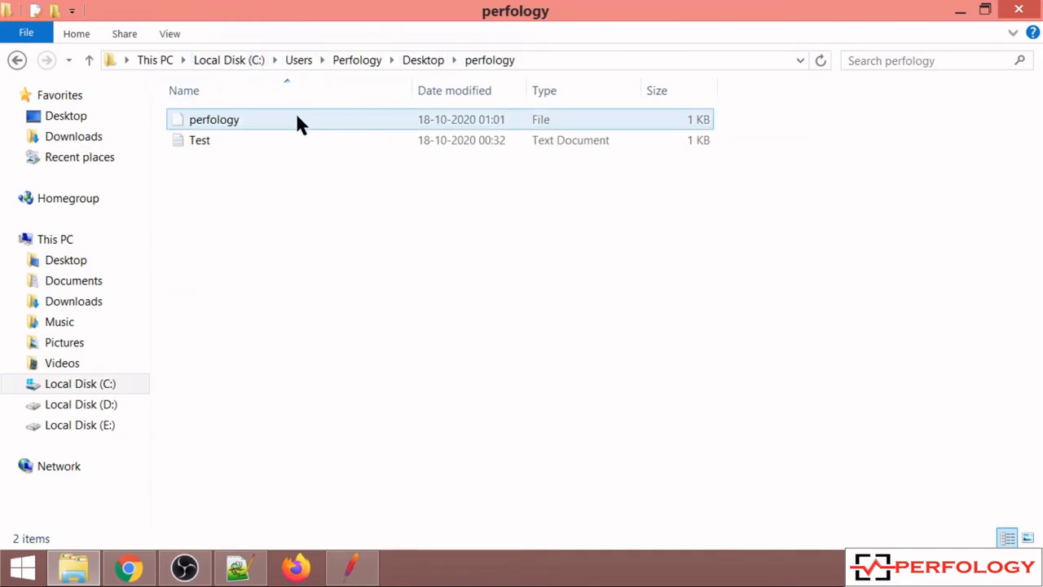
- Open the downloaded perfology file in Notepad++ and examine its full text
click(318, 121)
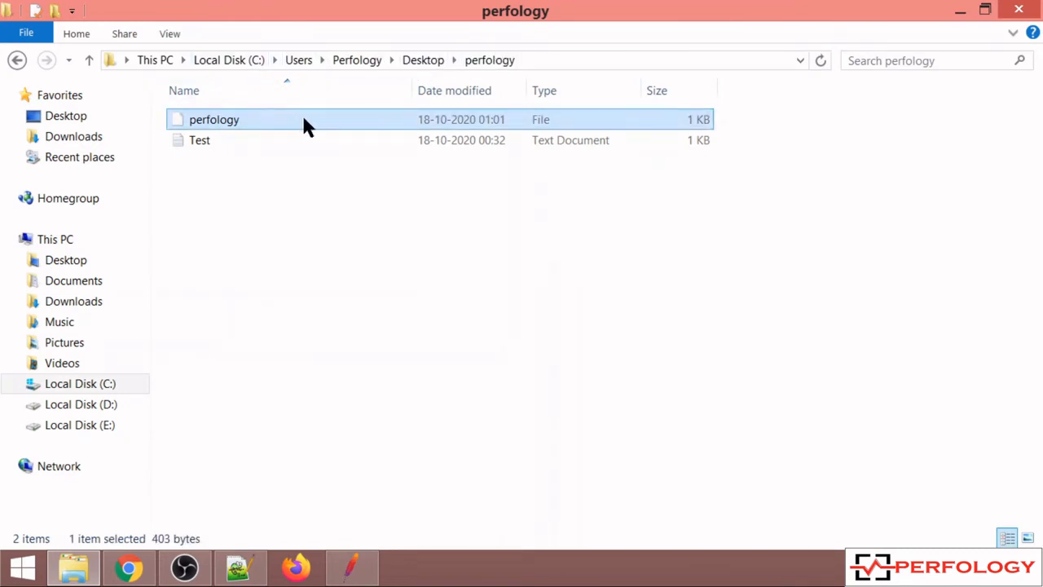
drag(301, 119, 558, 281)
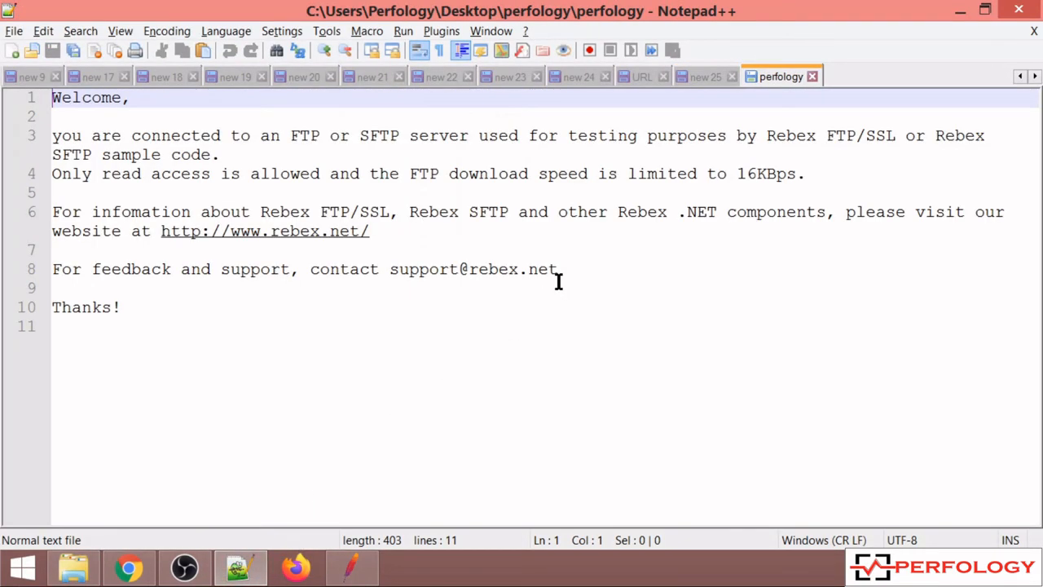
click(171, 312)
drag(171, 312, 52, 102)
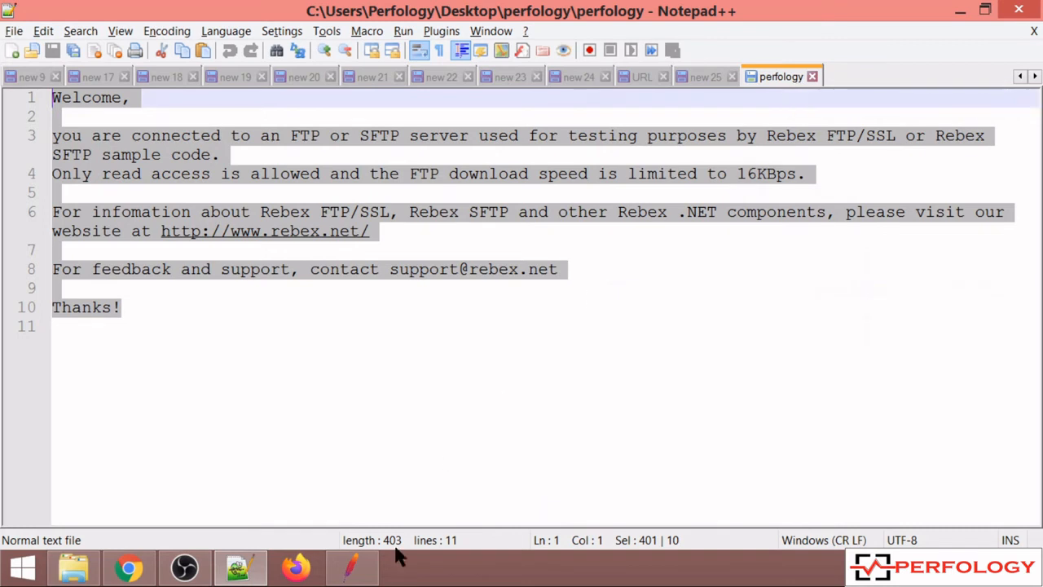
- Check the file name ending the FTP Request's Local File path in JMeter against the file open in Notepad++
click(354, 571)
drag(544, 193, 497, 196)
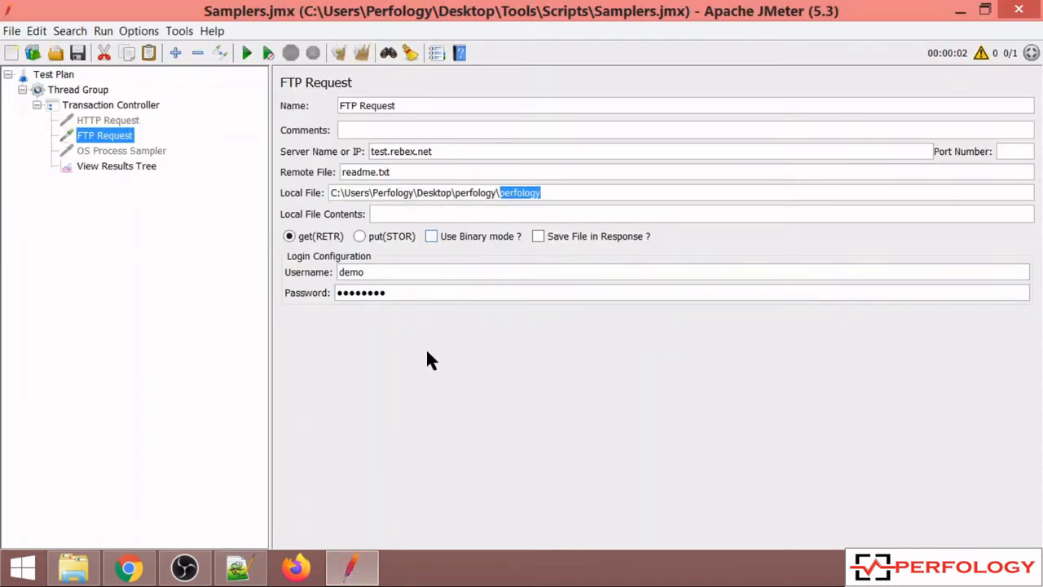
click(362, 564)
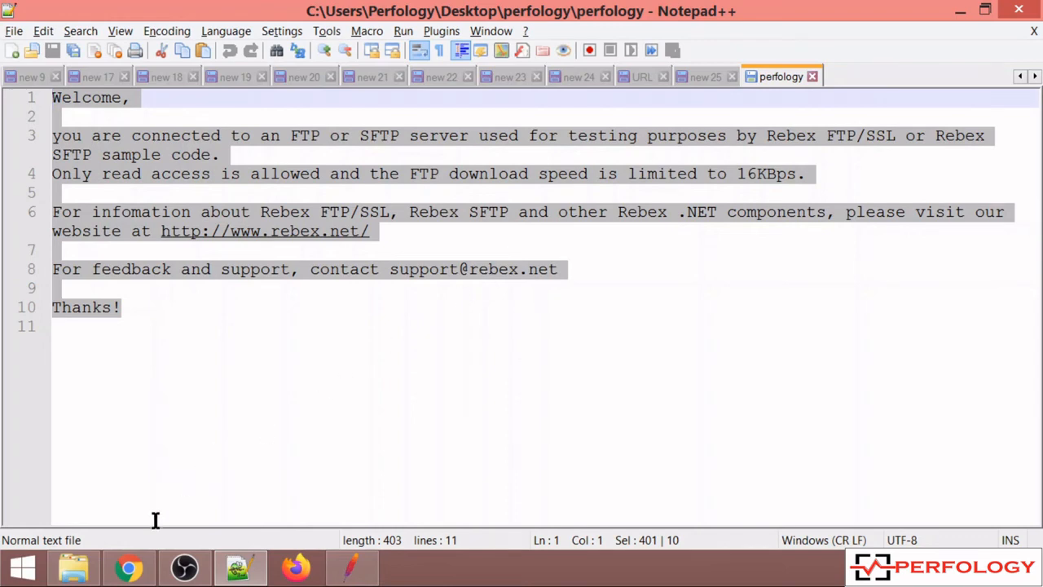
- Switch to Chrome, download readme.txt from ftp://test.rebex.net and open the downloaded copy
click(134, 567)
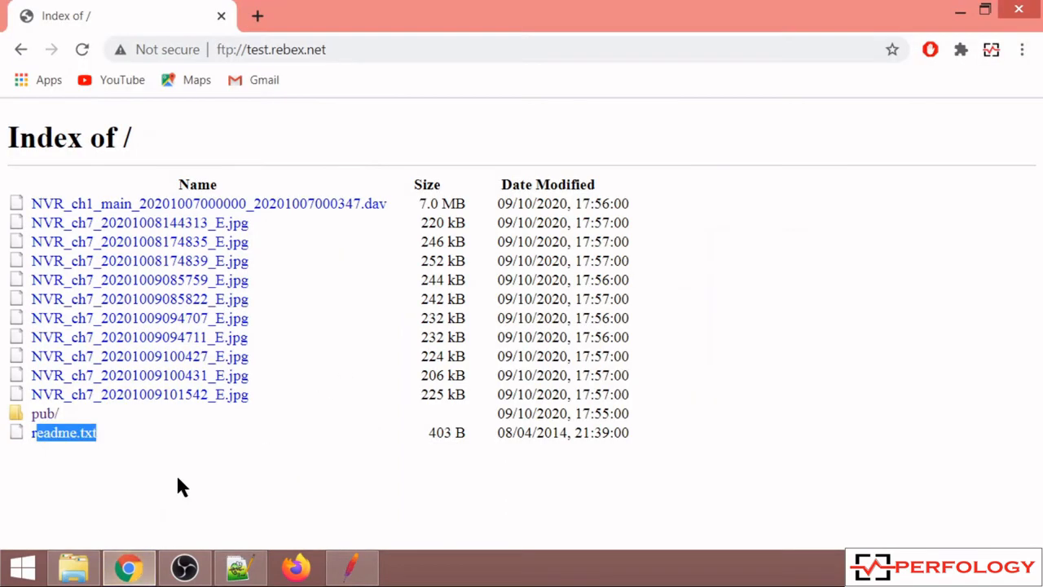
click(146, 445)
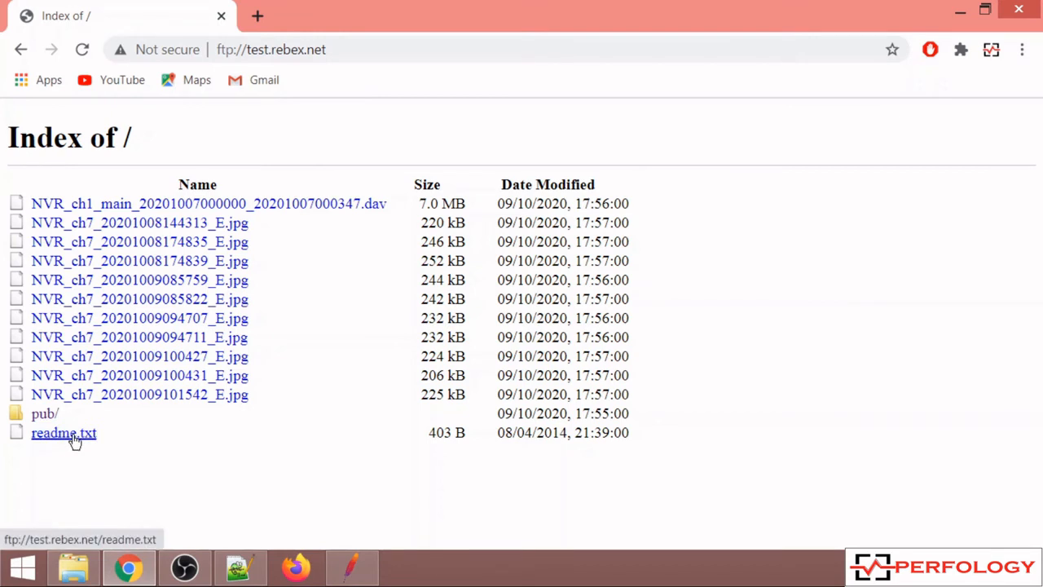
click(74, 440)
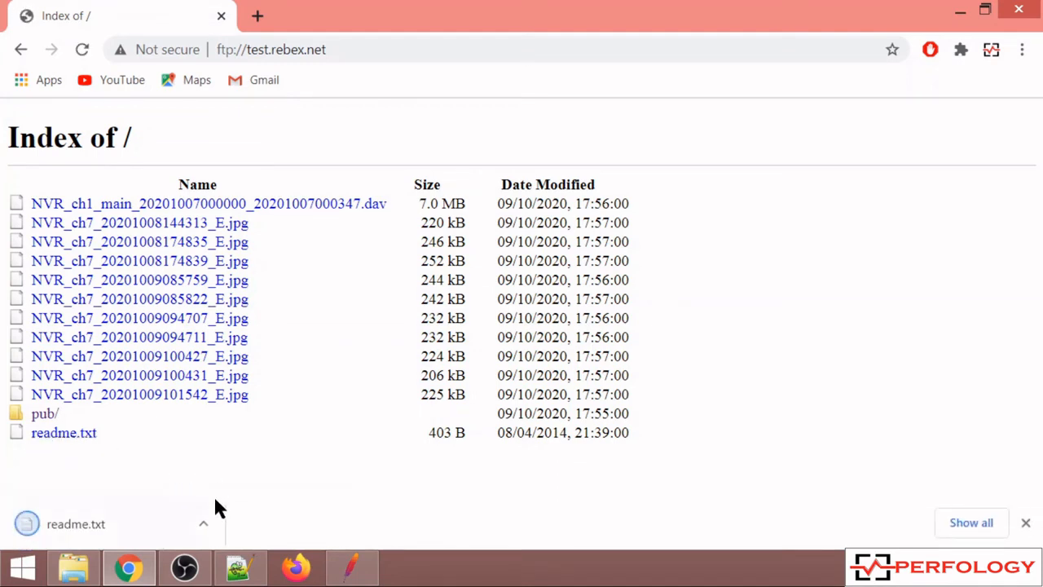
click(204, 524)
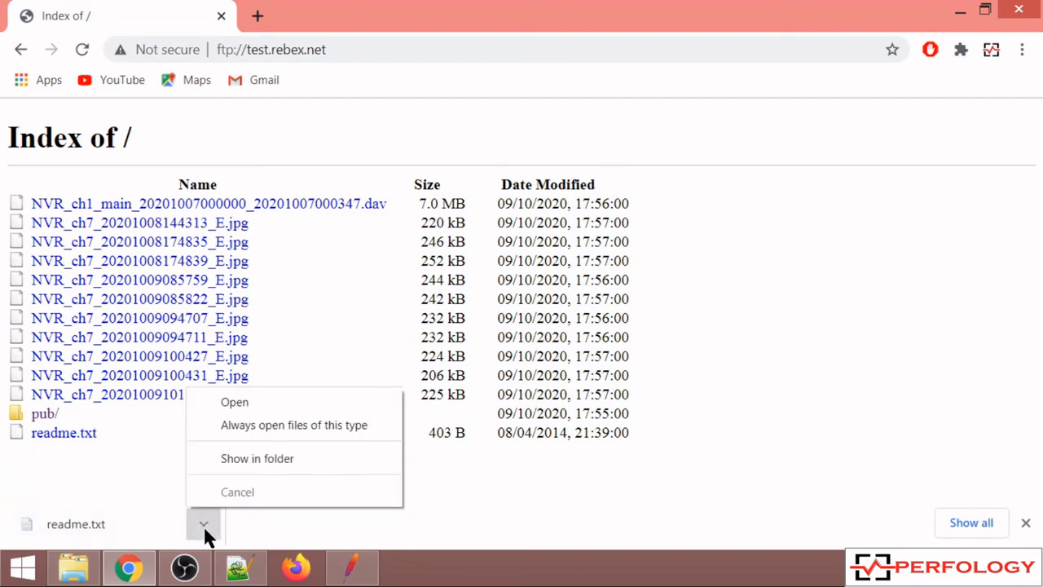
click(285, 402)
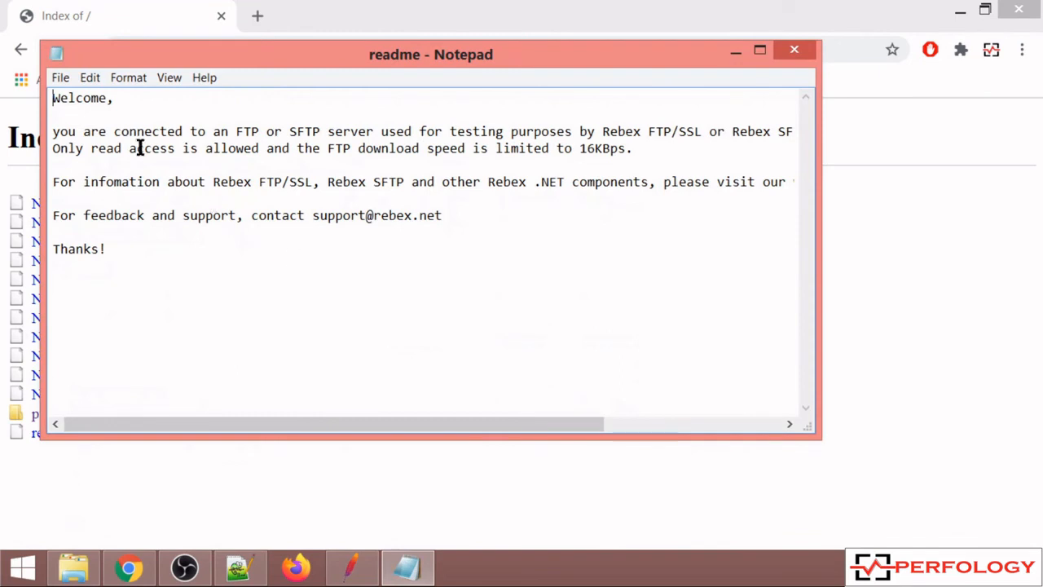
- Compare the full readme text with the perfology file in Notepad++, and return to the FTP Request in JMeter
drag(54, 98, 111, 255)
click(102, 114)
click(241, 567)
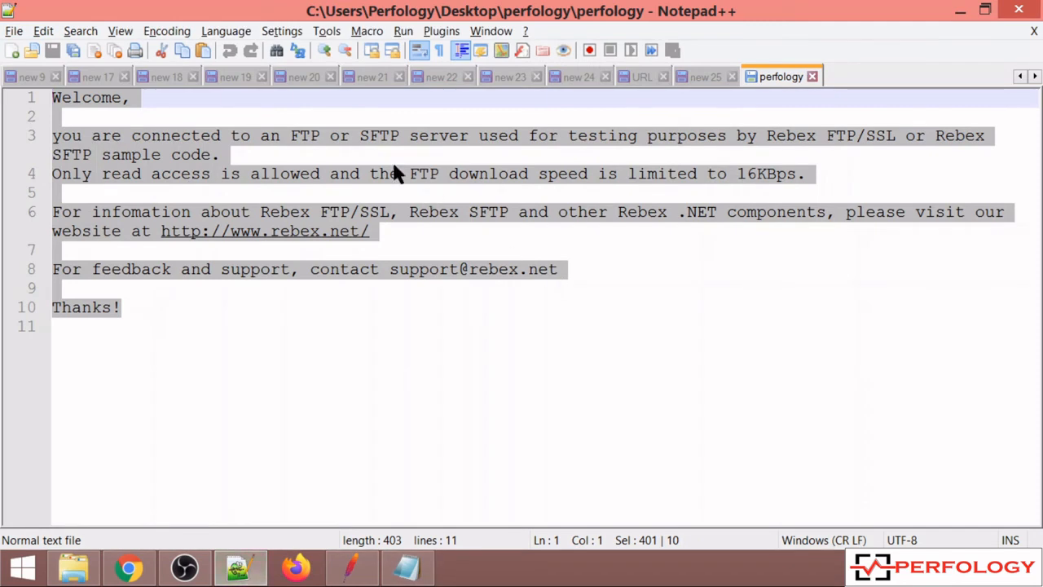
click(192, 102)
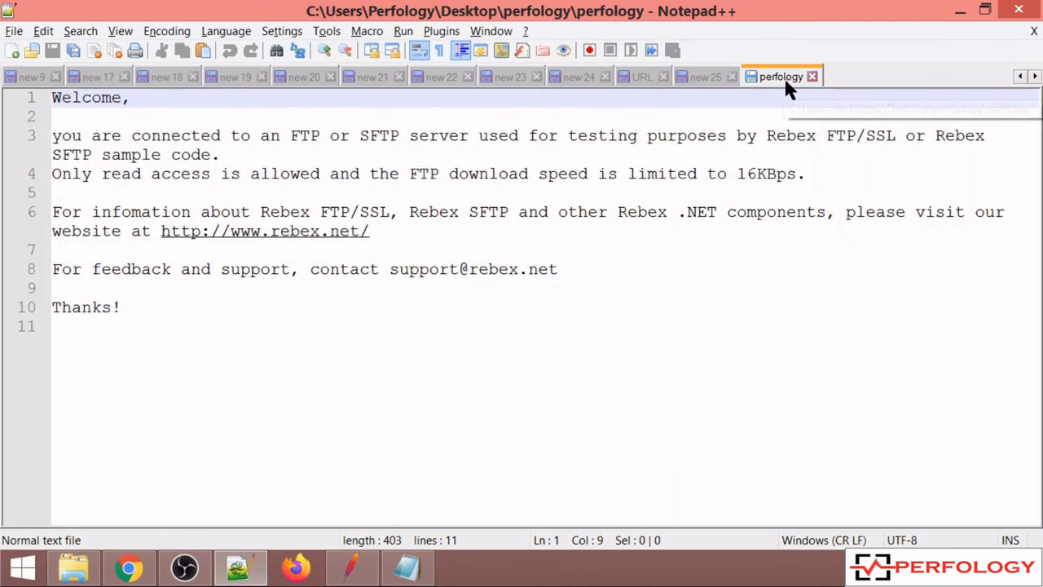
click(350, 568)
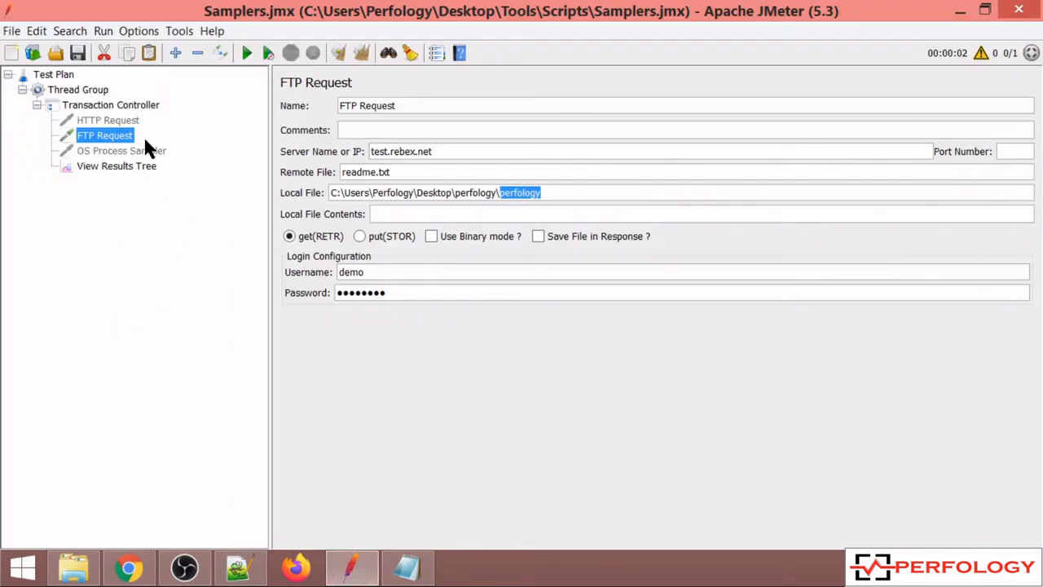